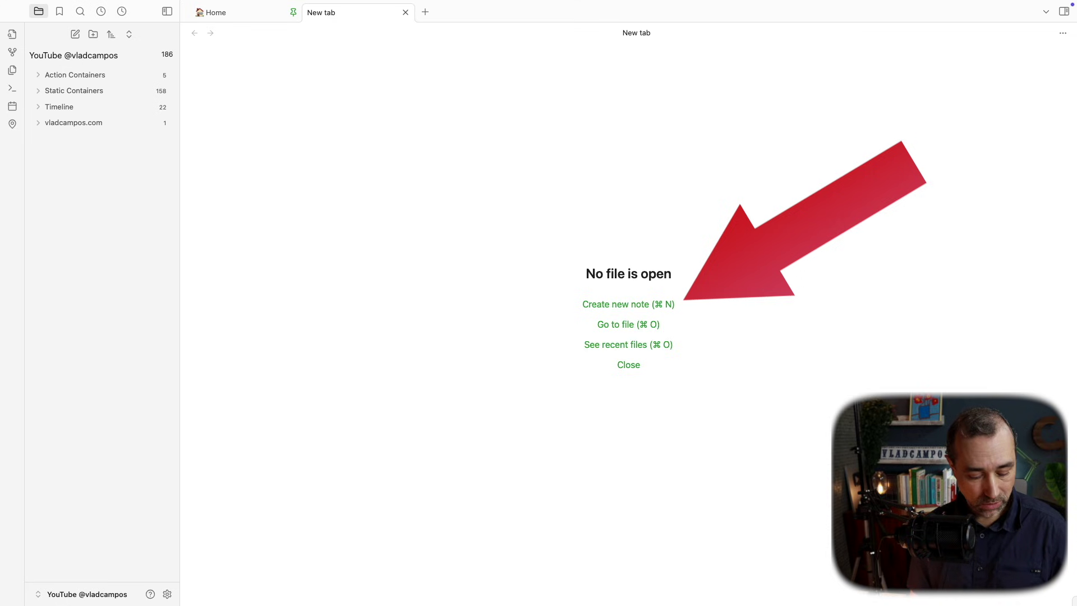
- Review the shortcuts in the Cmd+P command palette, then dismiss it
{"action": "key", "text": "super+p"}
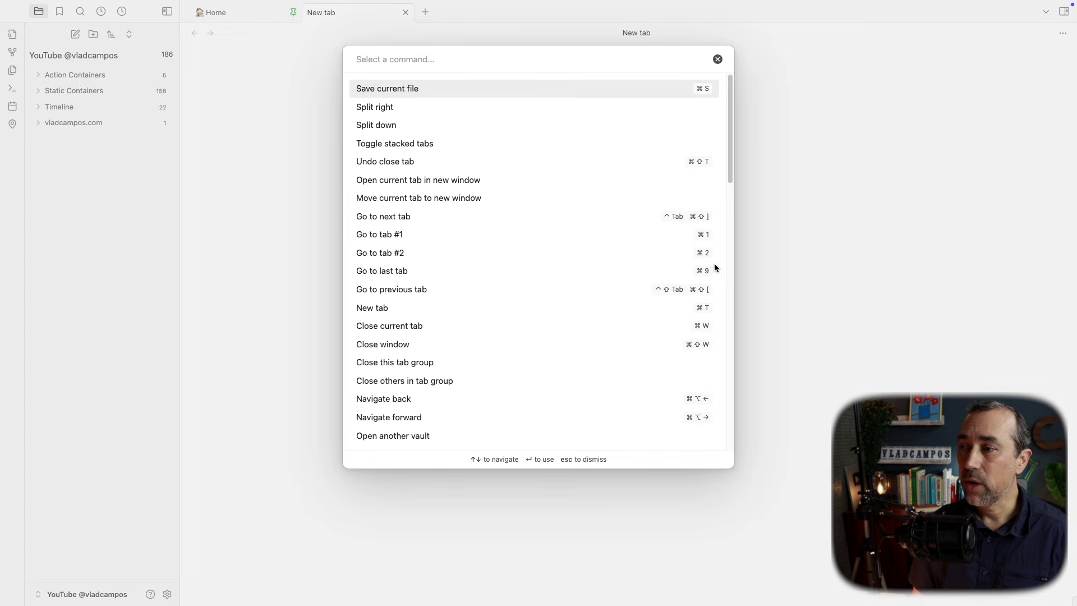
{"action": "scroll", "coordinate": [580, 264], "scroll_direction": "down", "scroll_amount": 5}
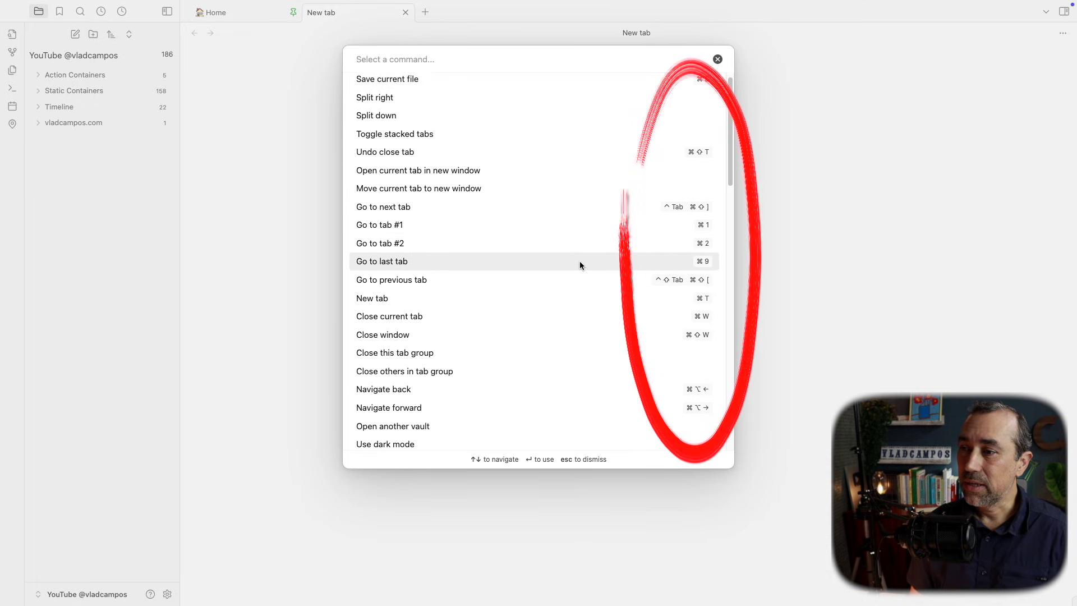
{"action": "scroll", "coordinate": [580, 265], "scroll_direction": "up", "scroll_amount": 4}
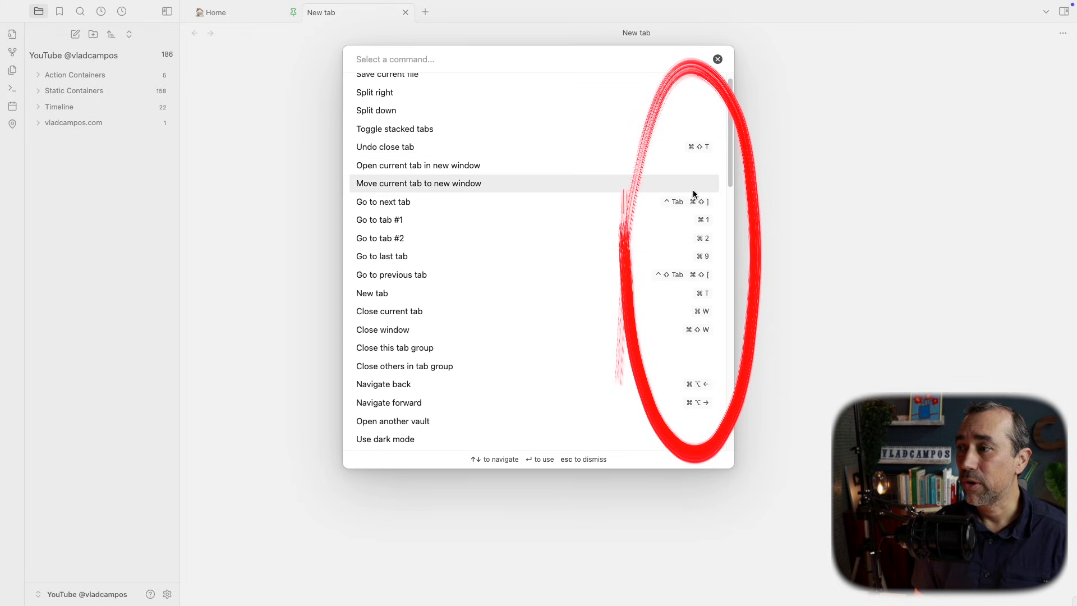
{"action": "scroll", "coordinate": [691, 227], "scroll_direction": "down", "scroll_amount": 1}
{"action": "scroll", "coordinate": [693, 224], "scroll_direction": "down", "scroll_amount": 4}
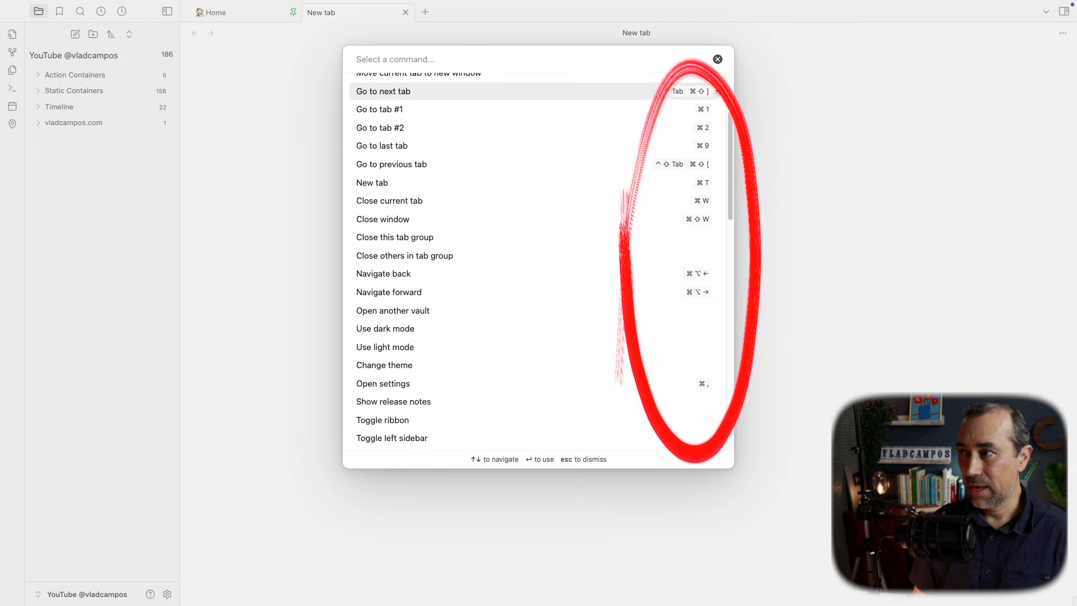
{"action": "left_click", "coordinate": [718, 59]}
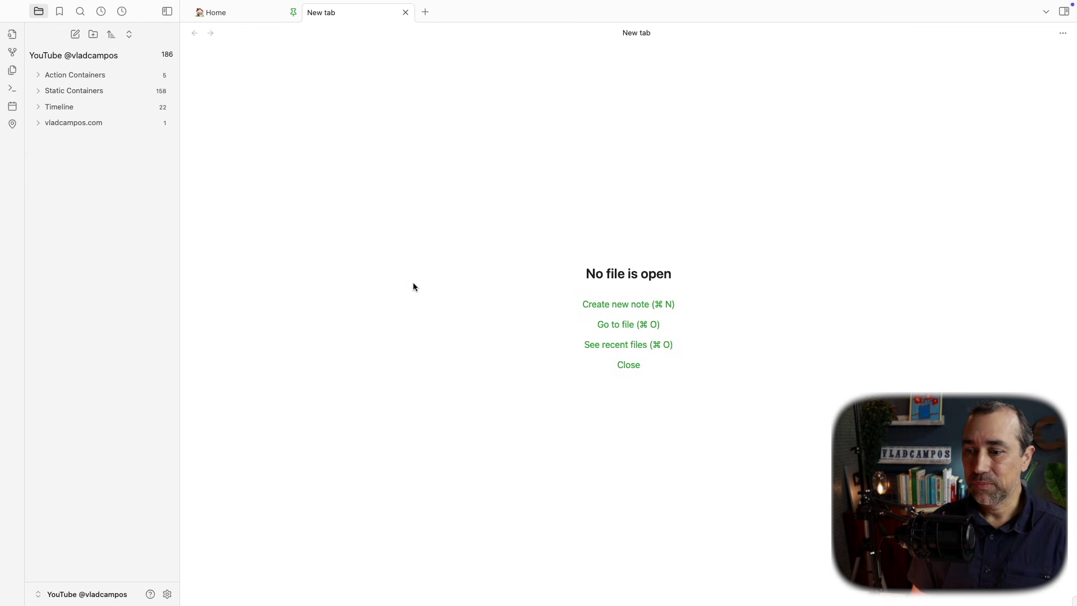
- Open Settings on the Hotkeys page and scroll through every command's assigned shortcut
{"action": "left_click", "coordinate": [167, 594]}
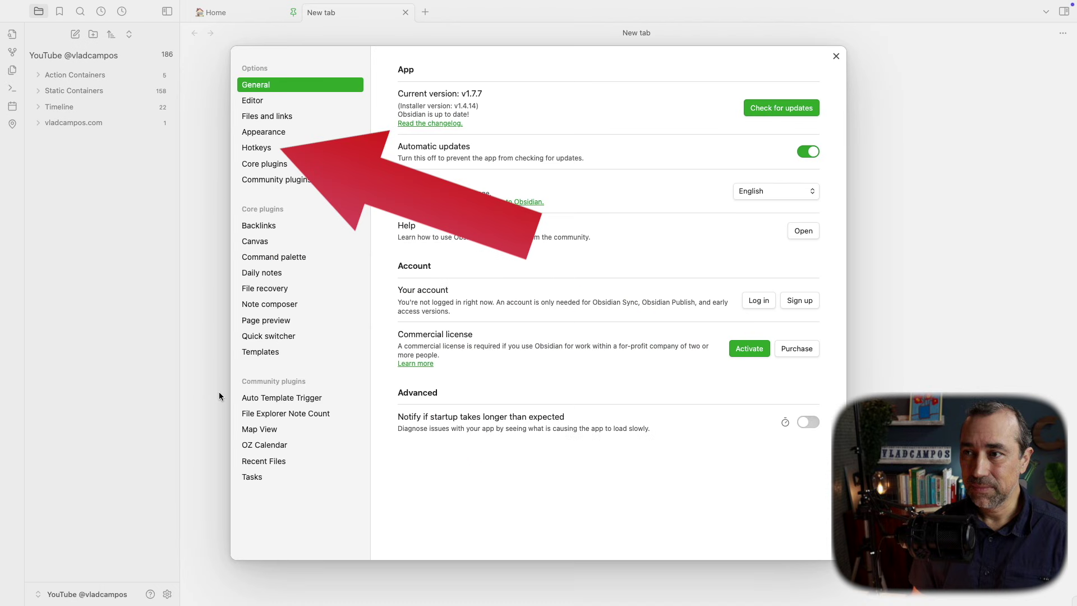
{"action": "left_click", "coordinate": [273, 150]}
{"action": "scroll", "coordinate": [596, 389], "scroll_direction": "down", "scroll_amount": 3}
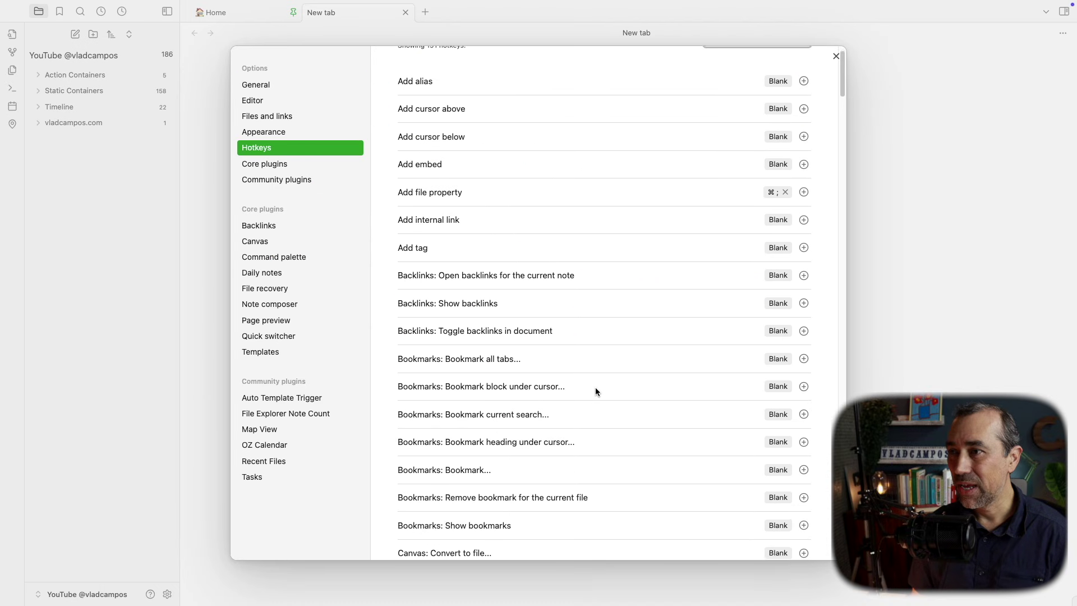
{"action": "scroll", "coordinate": [596, 390], "scroll_direction": "down", "scroll_amount": 5}
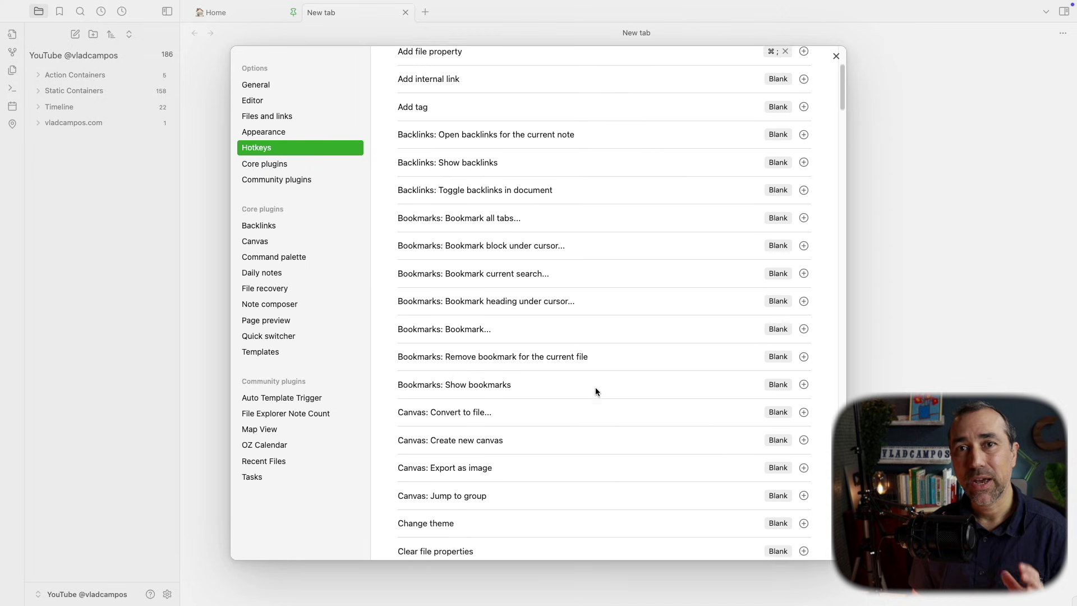
{"action": "scroll", "coordinate": [595, 391], "scroll_direction": "down", "scroll_amount": 10}
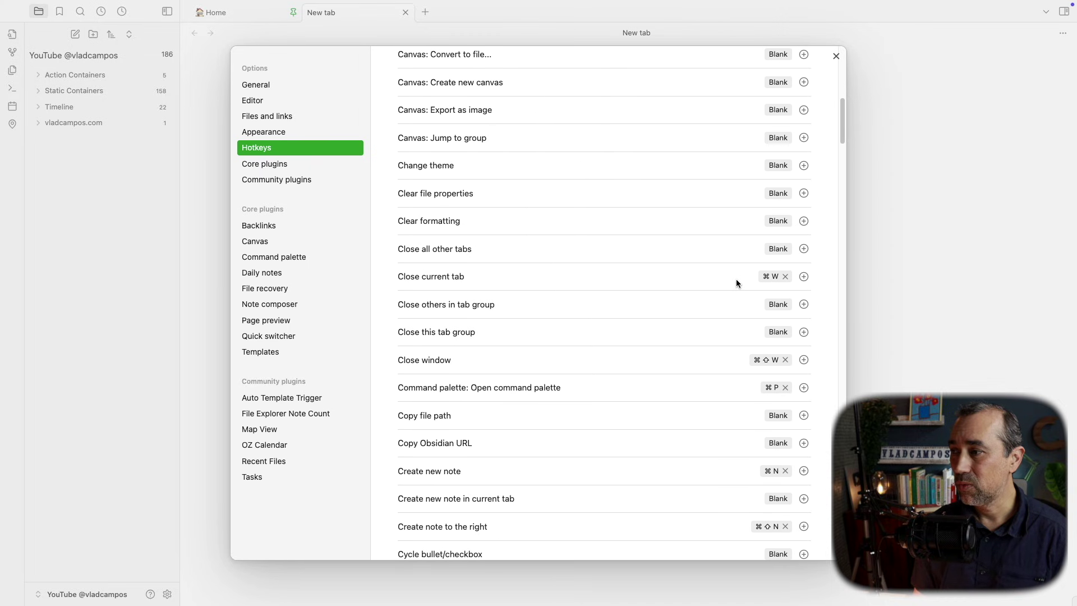
{"action": "scroll", "coordinate": [695, 358], "scroll_direction": "up", "scroll_amount": 9}
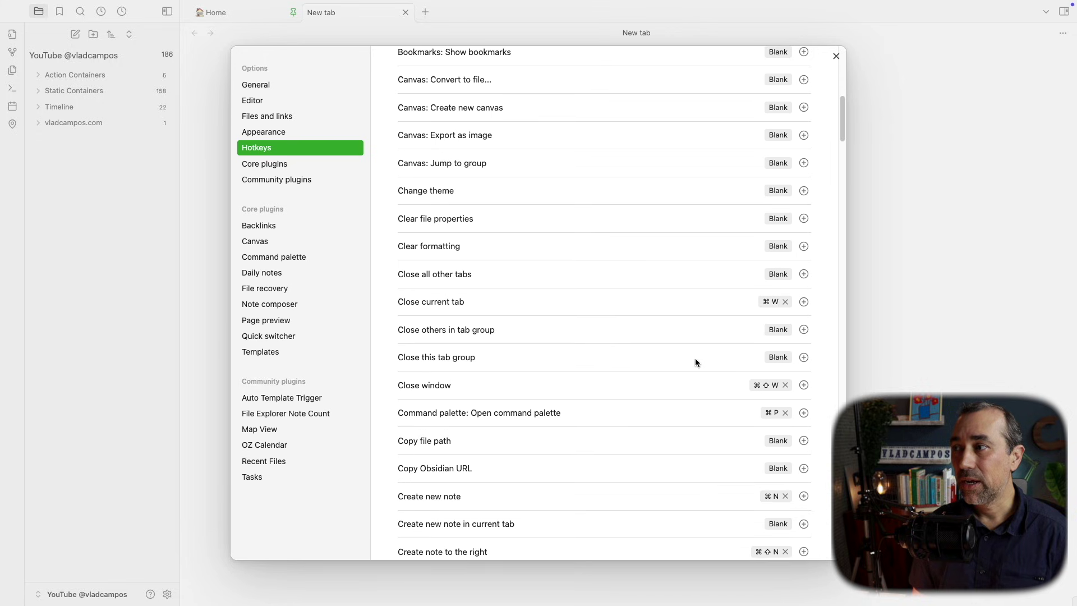
{"action": "scroll", "coordinate": [695, 359], "scroll_direction": "up", "scroll_amount": 1}
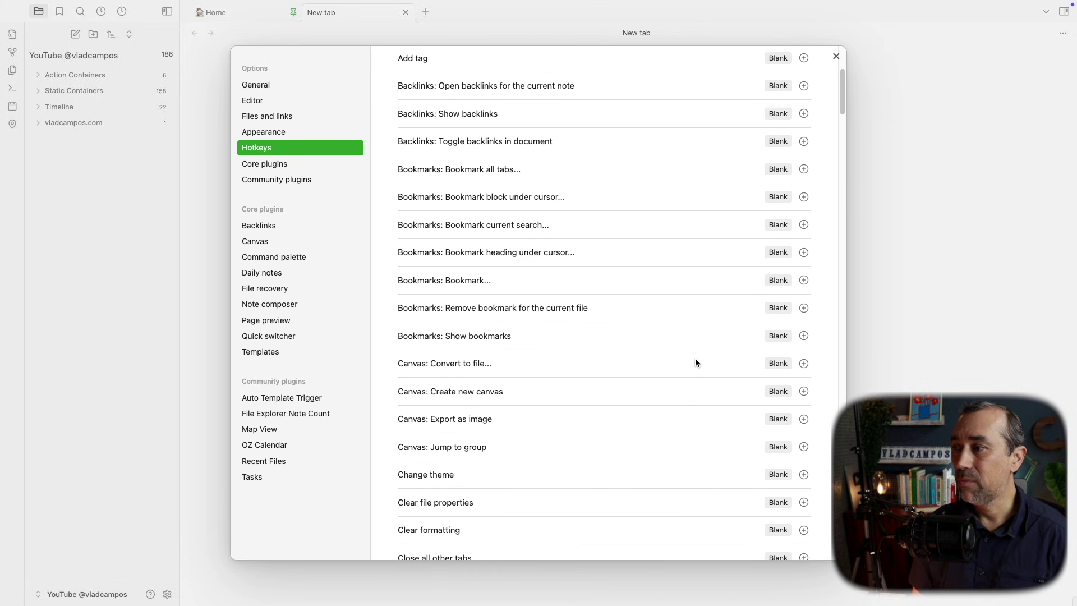
{"action": "scroll", "coordinate": [694, 359], "scroll_direction": "down", "scroll_amount": 1}
{"action": "scroll", "coordinate": [696, 361], "scroll_direction": "down", "scroll_amount": 10}
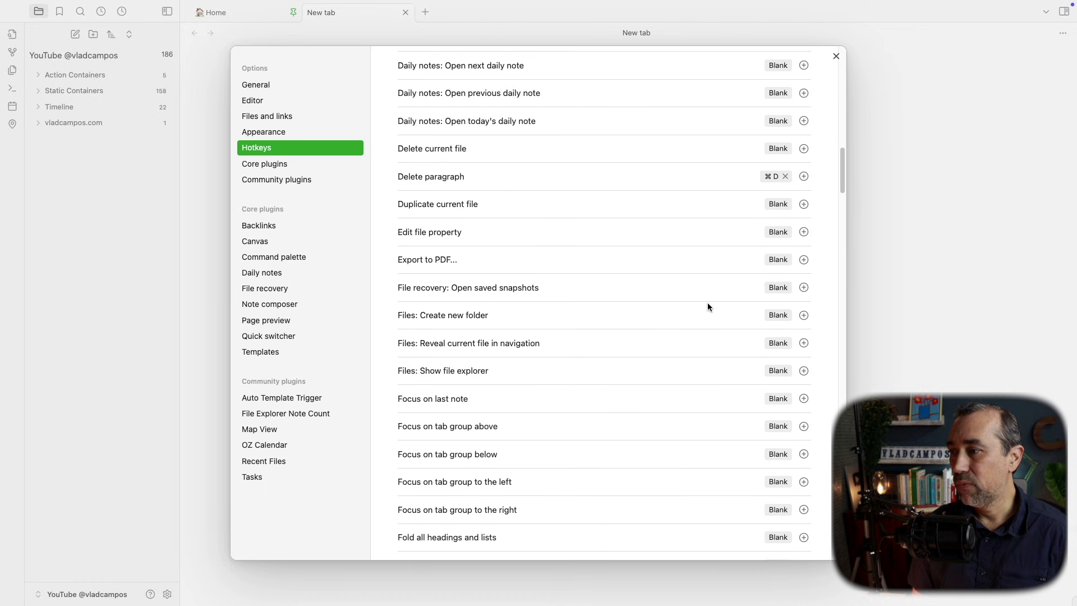
{"action": "scroll", "coordinate": [708, 306], "scroll_direction": "down", "scroll_amount": 6}
{"action": "scroll", "coordinate": [708, 307], "scroll_direction": "up", "scroll_amount": 1}
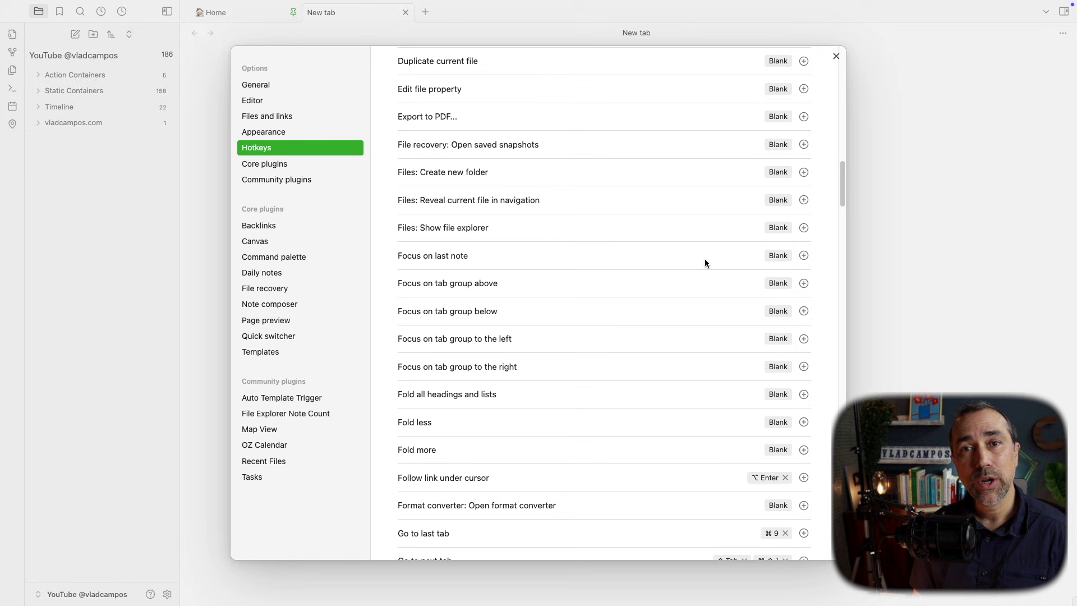
{"action": "left_click", "coordinate": [803, 255]}
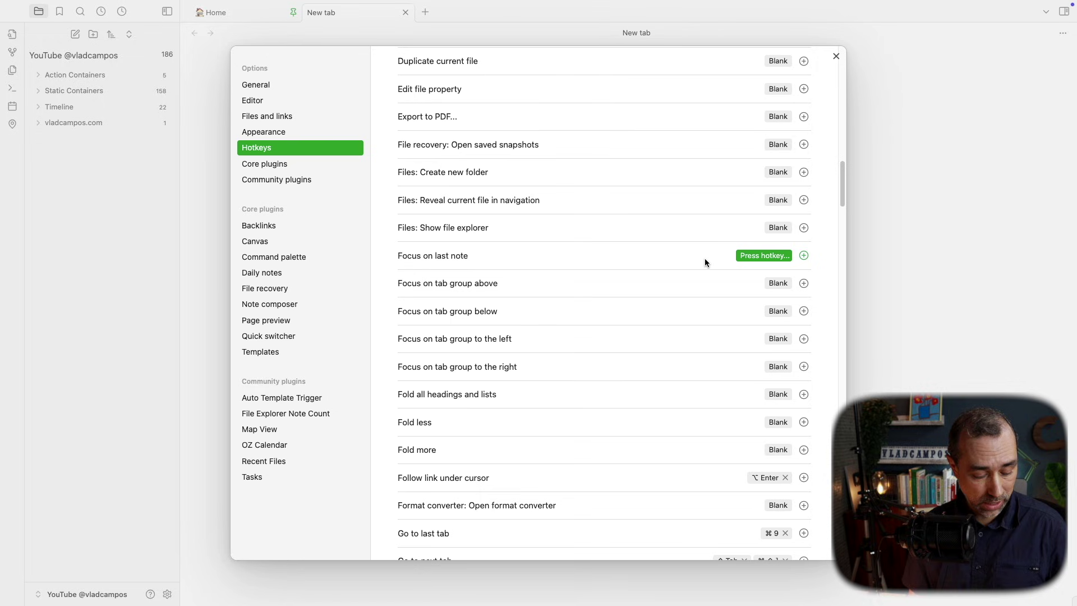
{"action": "key", "text": "super+shift+f"}
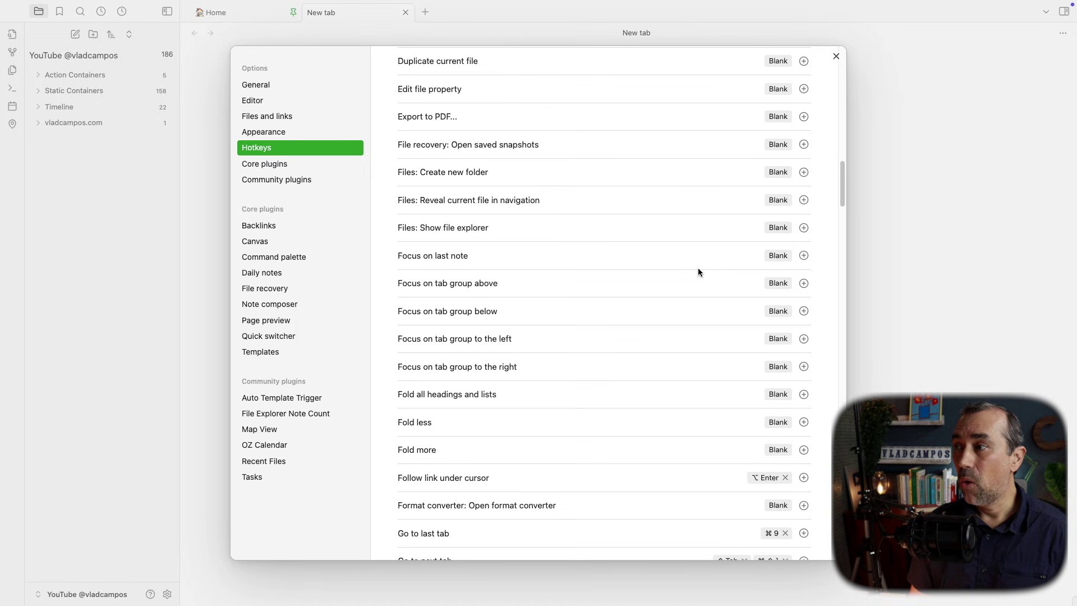
- Filter the hotkeys by the Cmd+Shift+F combination, revealing Search: Search in all files
{"action": "scroll", "coordinate": [698, 271], "scroll_direction": "up", "scroll_amount": 20}
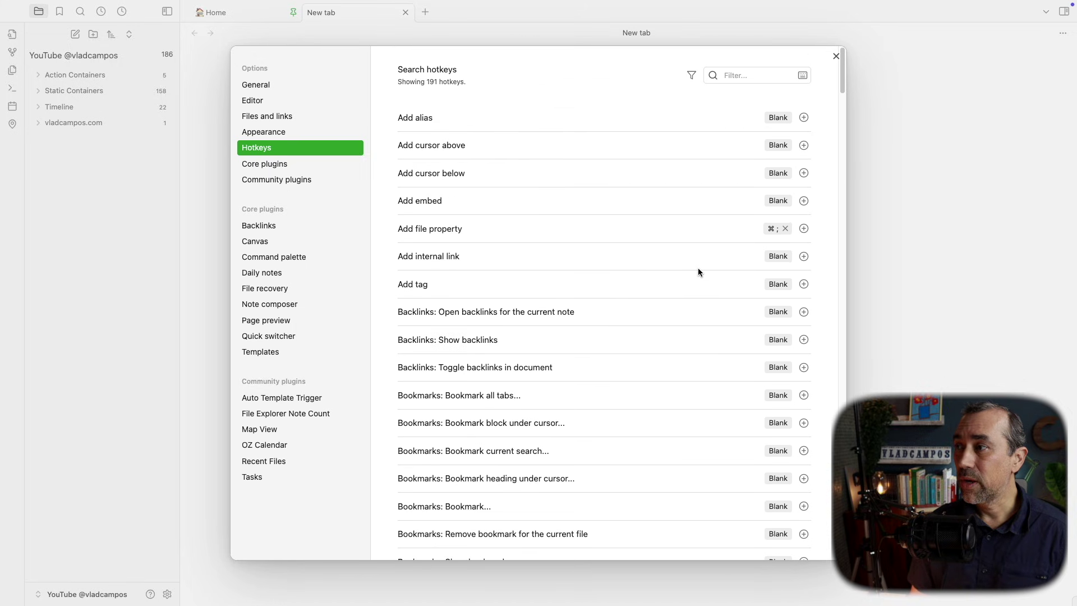
{"action": "left_click", "coordinate": [734, 80]}
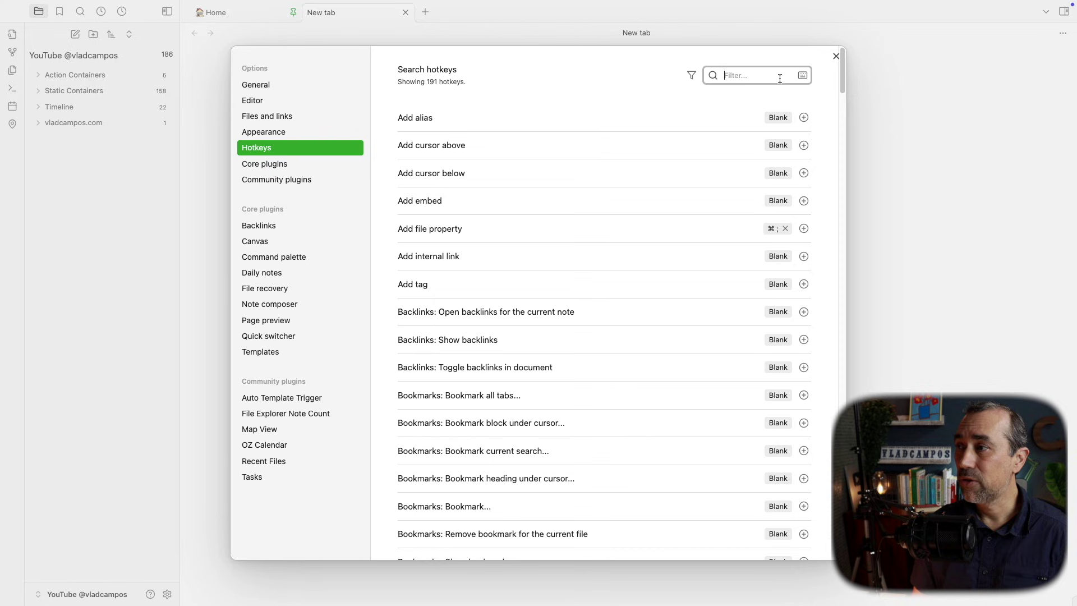
{"action": "left_click", "coordinate": [801, 77]}
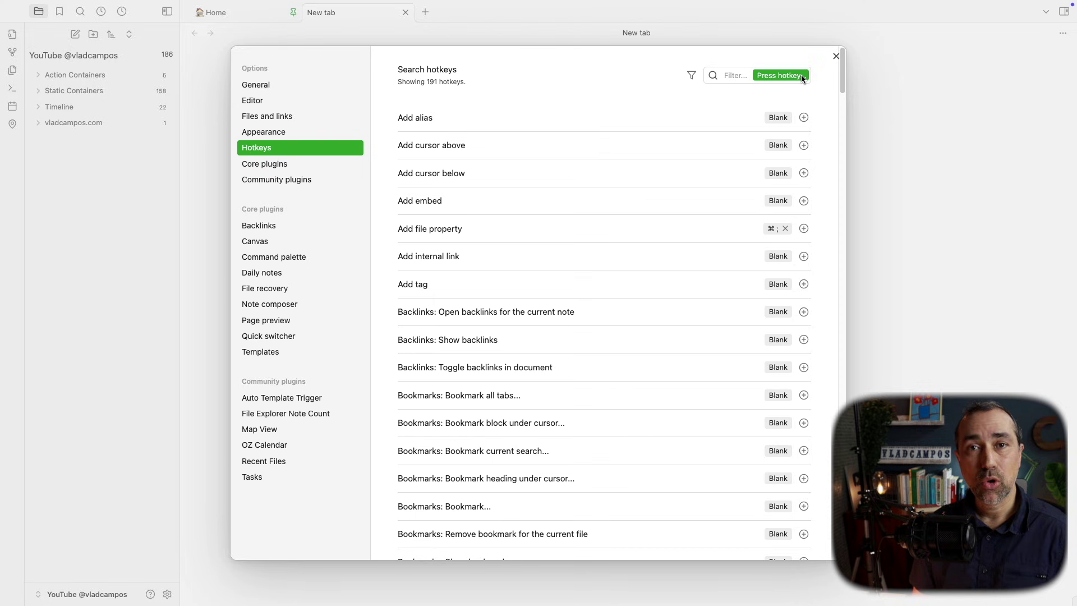
{"action": "key", "text": "super+shift+f"}
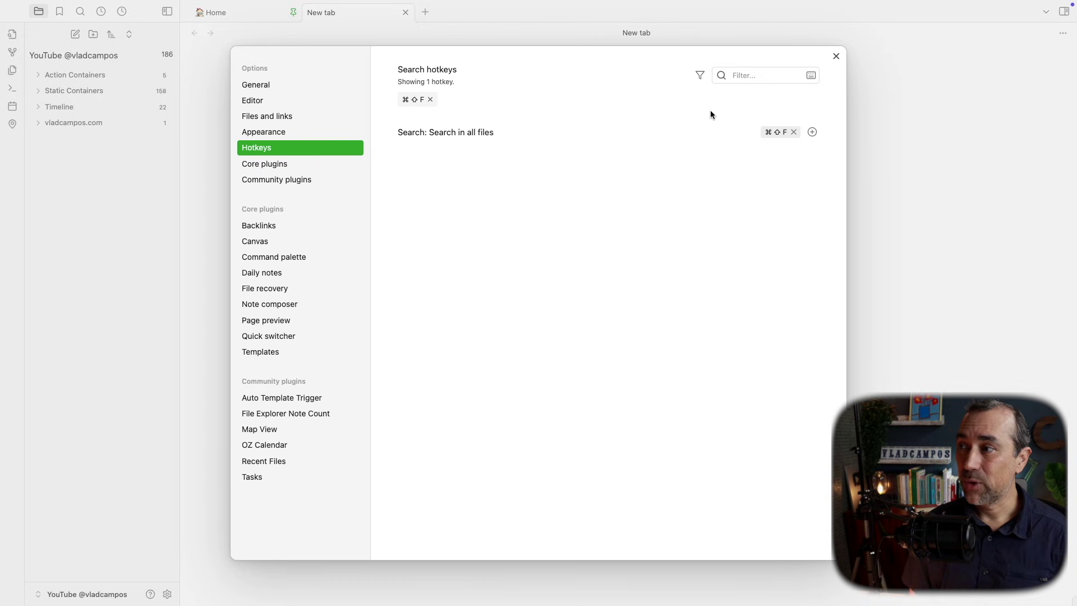
- Filter the hotkeys to 'Recent Files' and assign Cmd+Shift+R to Recent Files: Open
{"action": "left_click", "coordinate": [430, 100]}
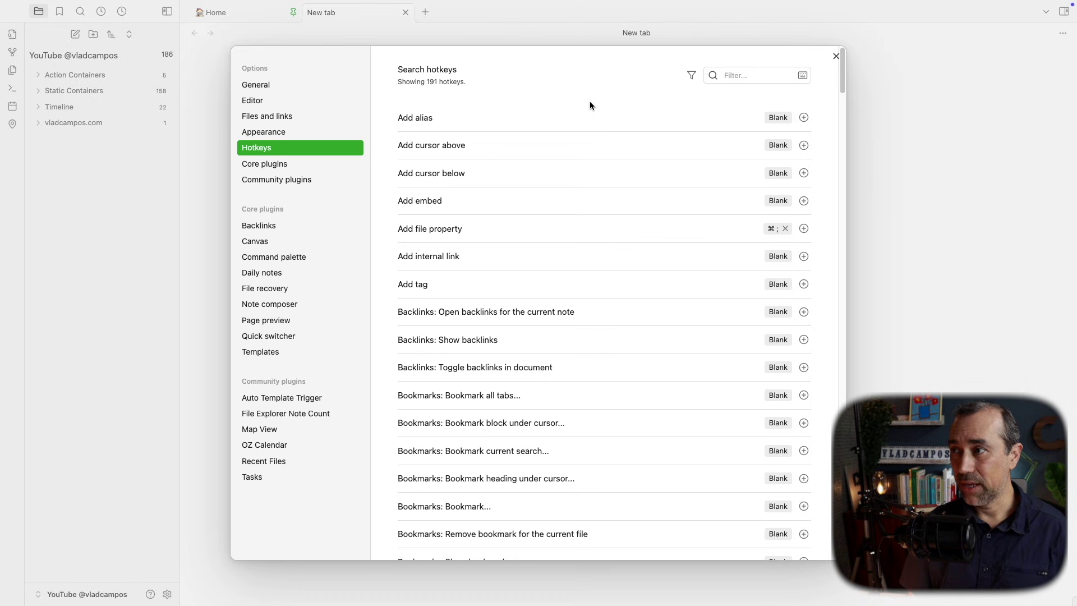
{"action": "left_click", "coordinate": [745, 74]}
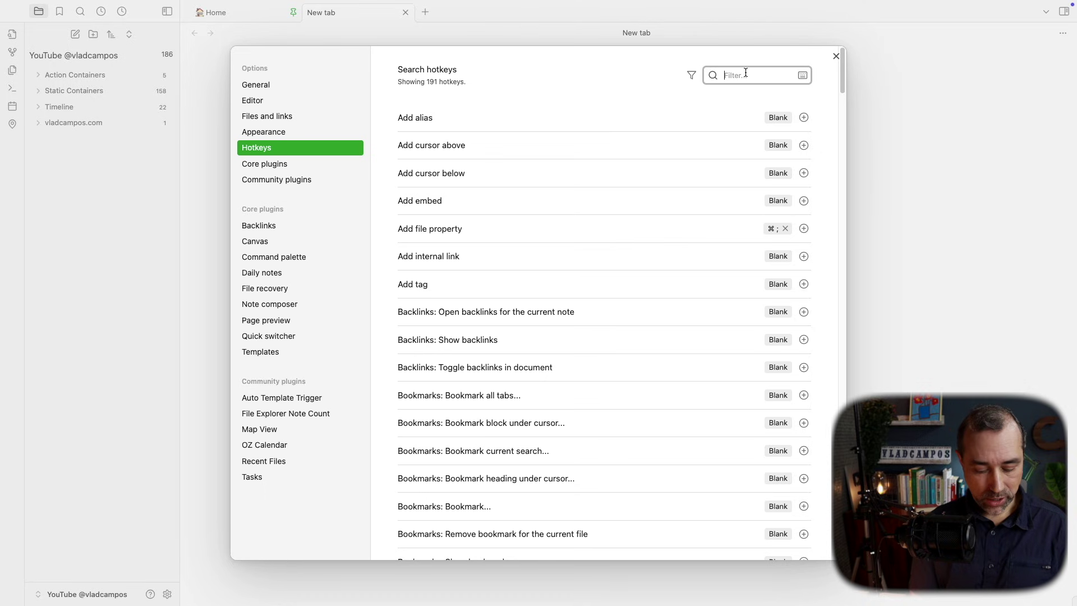
{"action": "type", "text": "Recent Files"}
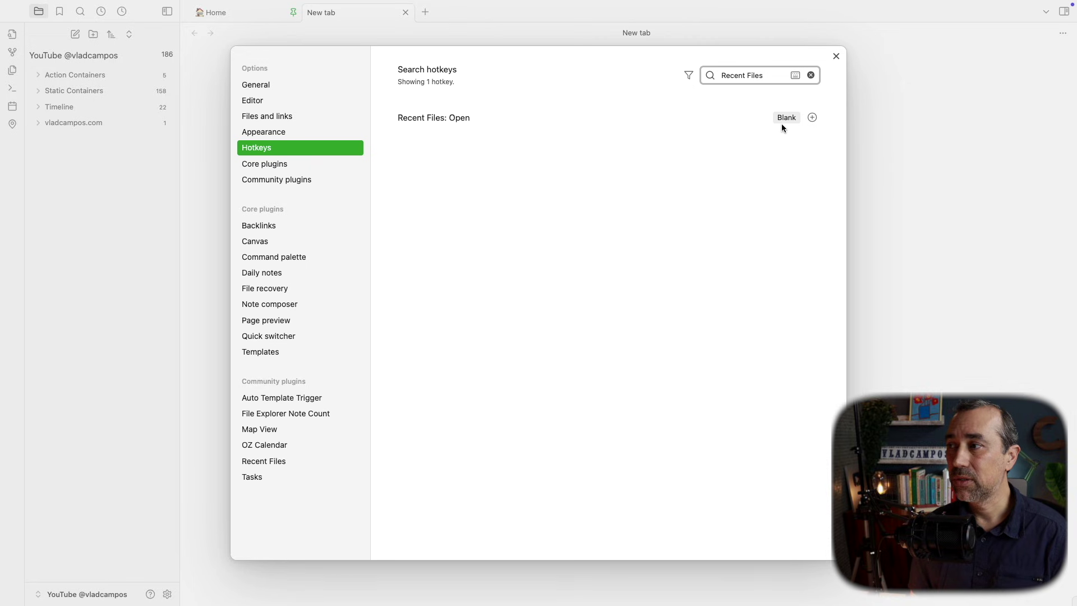
{"action": "left_click", "coordinate": [812, 118]}
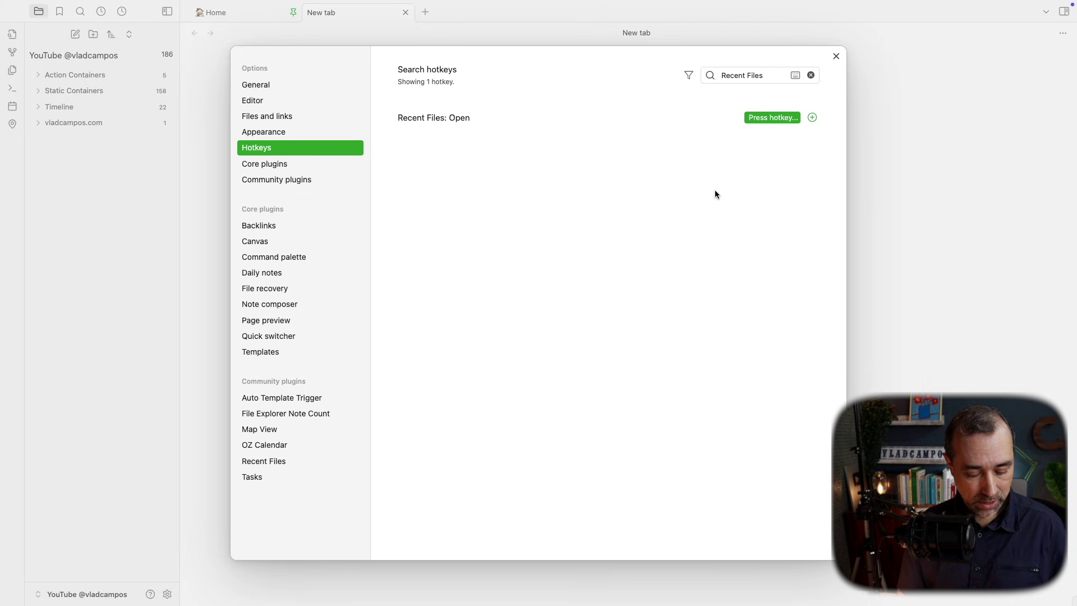
{"action": "key", "text": "super+shift+r"}
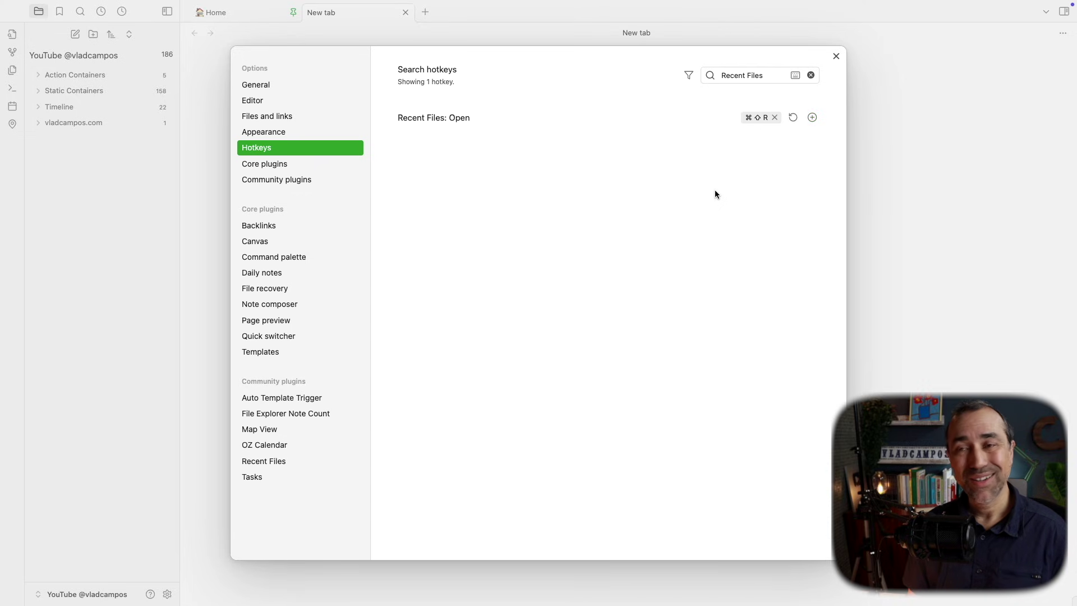
- Close Settings and use Cmd+Shift+R to show Recent Files in the sidebar
{"action": "left_click", "coordinate": [836, 55]}
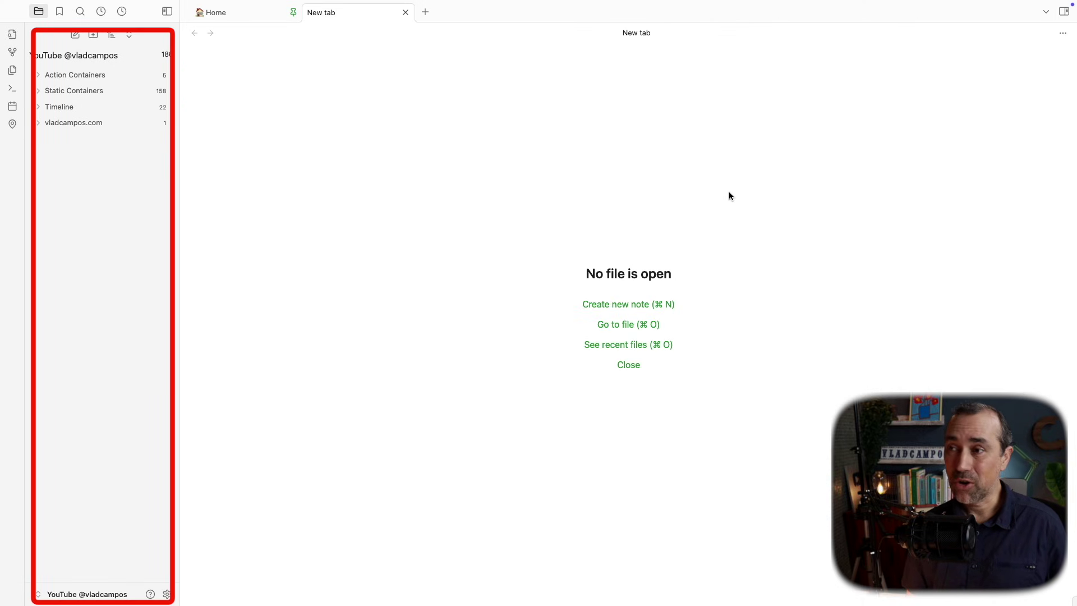
{"action": "key", "text": "super+shift+r"}
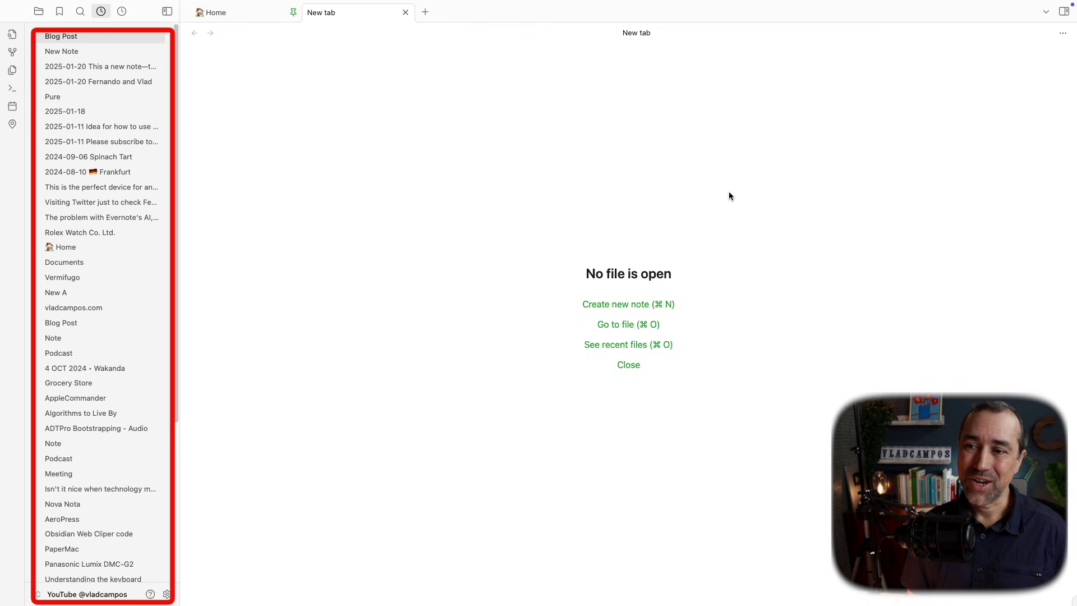